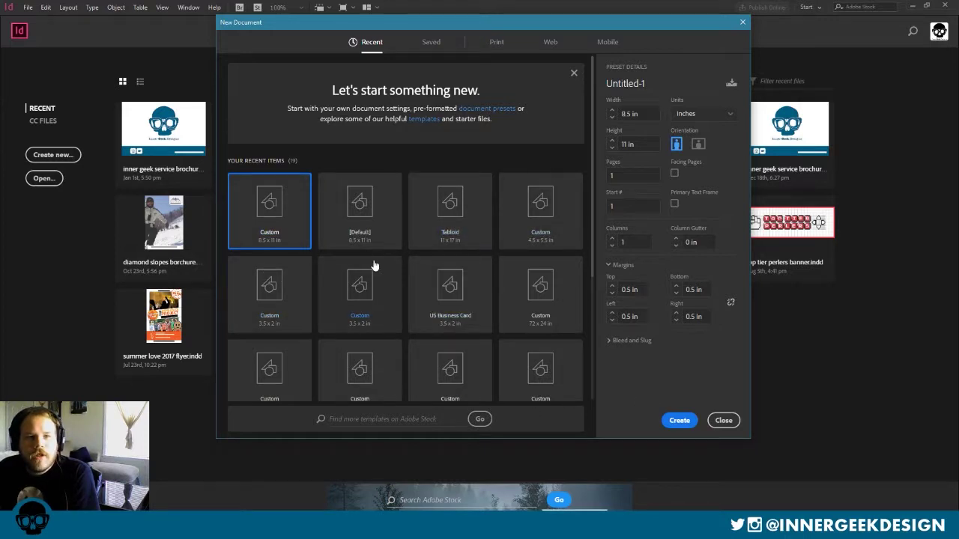
Show the Print presets and keep Letter (8.5 × 11 in) with facing pages selected
scroll(375, 265, "down", 5)
scroll(375, 266, "up", 2)
scroll(375, 265, "up", 3)
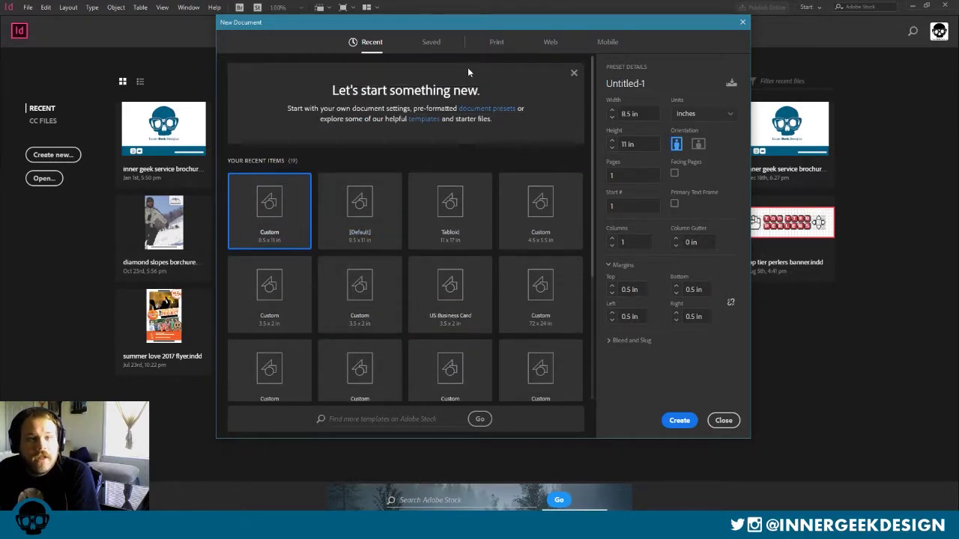
left_click(497, 43)
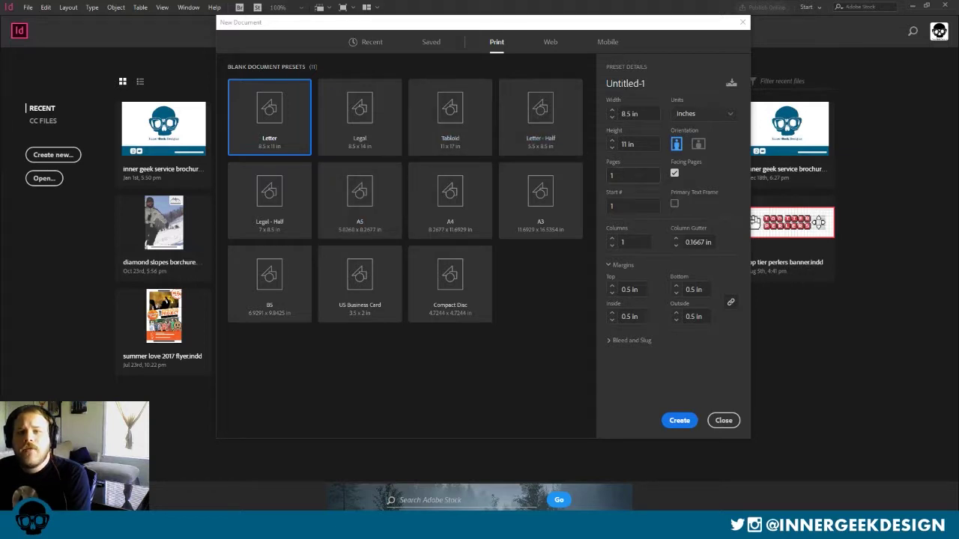
Set the page count to 4 and create the Letter facing-pages document
double_click(623, 175)
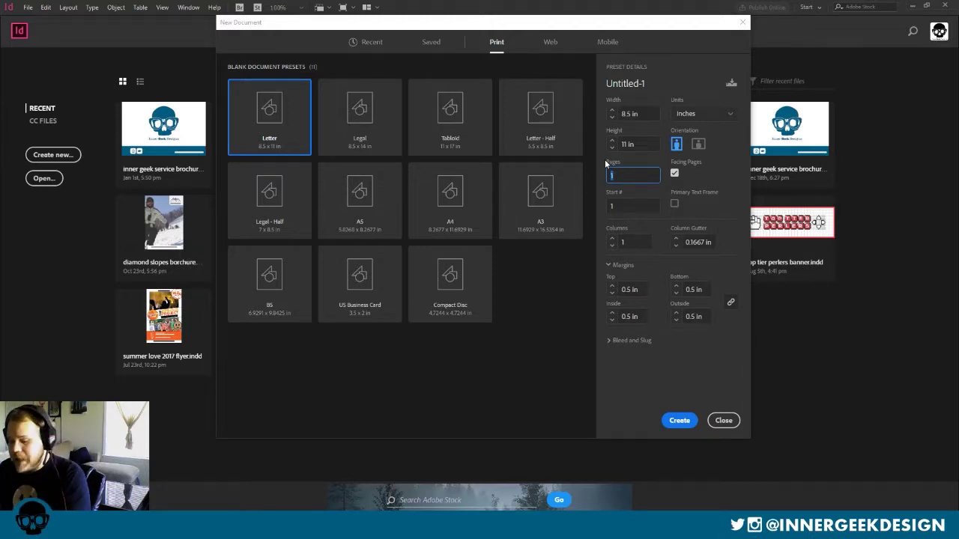
type("4")
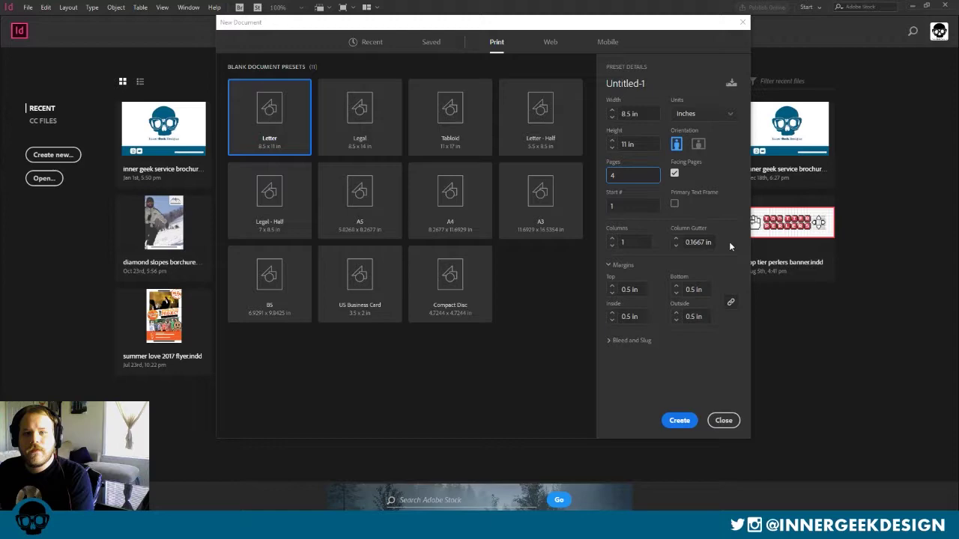
left_click(669, 421)
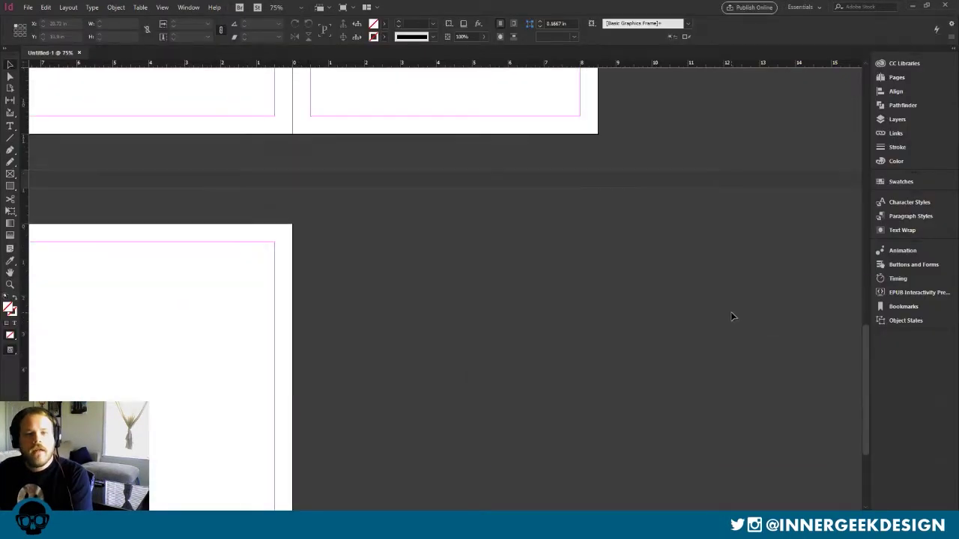
Zoom in and scroll so page 1 and the pages 2–3 spread show together
scroll(681, 278, "up", 5)
scroll(682, 275, "up", 2)
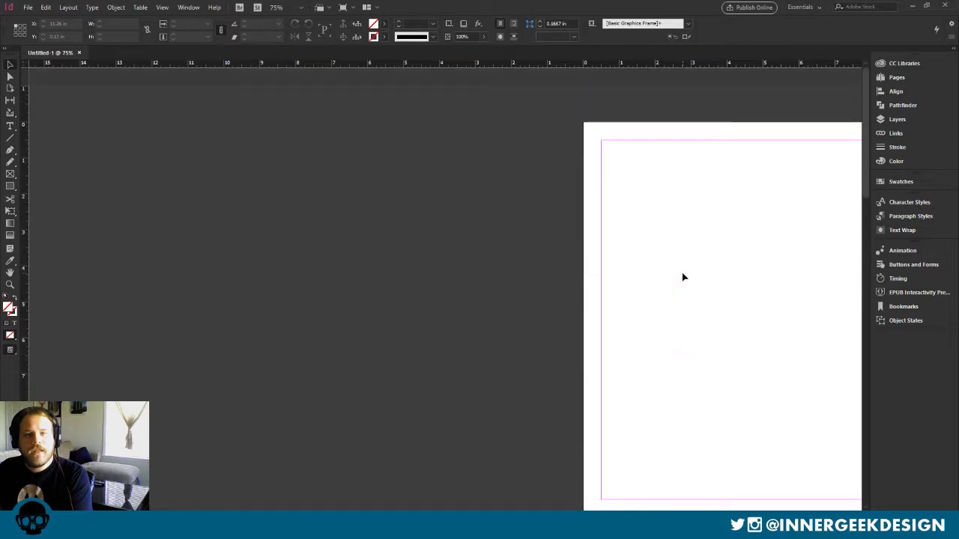
scroll(682, 274, "down", 4)
scroll(674, 272, "down", 1)
scroll(674, 272, "up", 5)
scroll(673, 266, "up", 5)
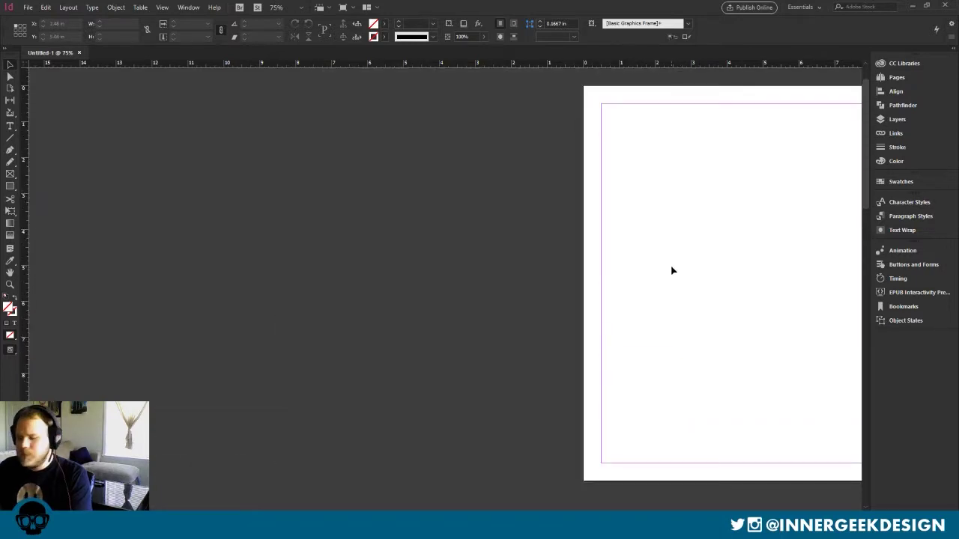
scroll(672, 270, "down", 1)
scroll(672, 270, "down", 1)
scroll(672, 270, "down", 1)
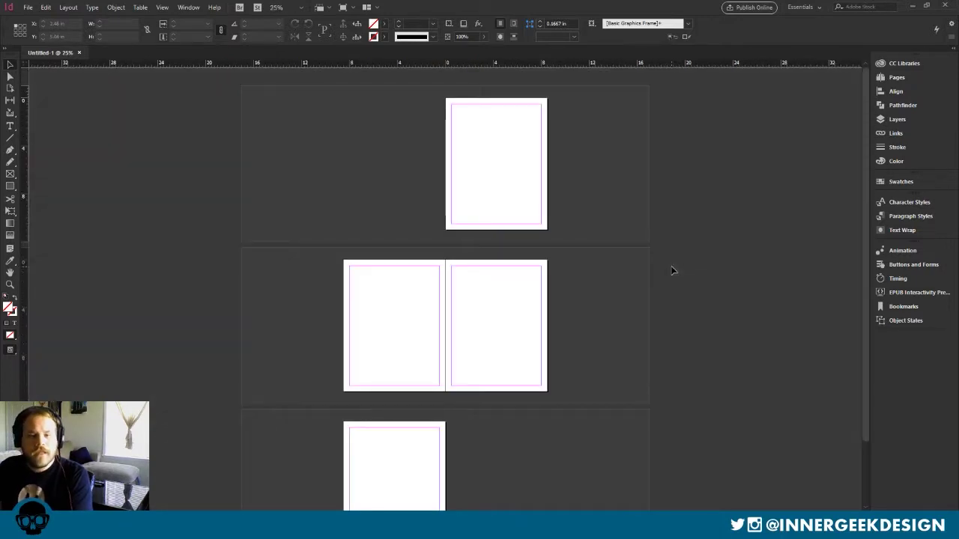
key("ctrl+equal")
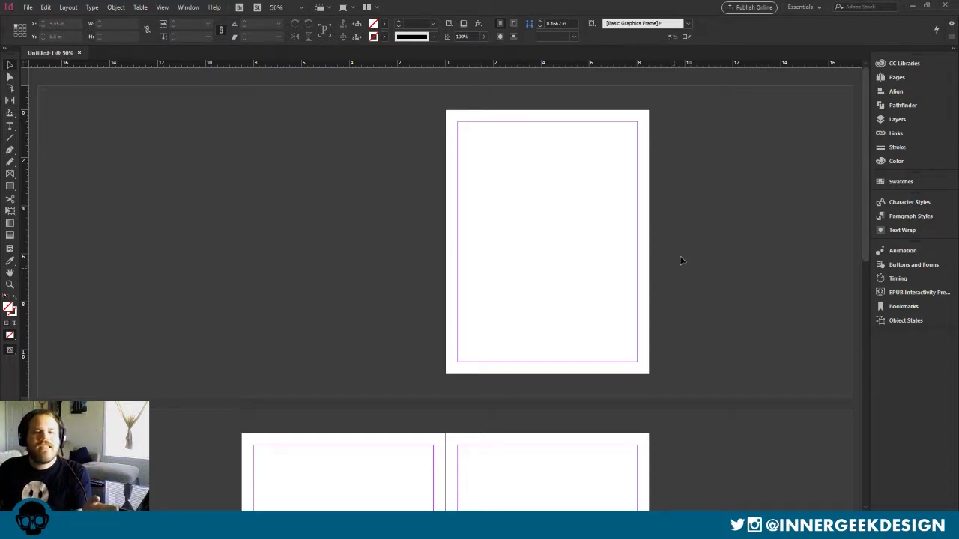
scroll(681, 261, "down", 5)
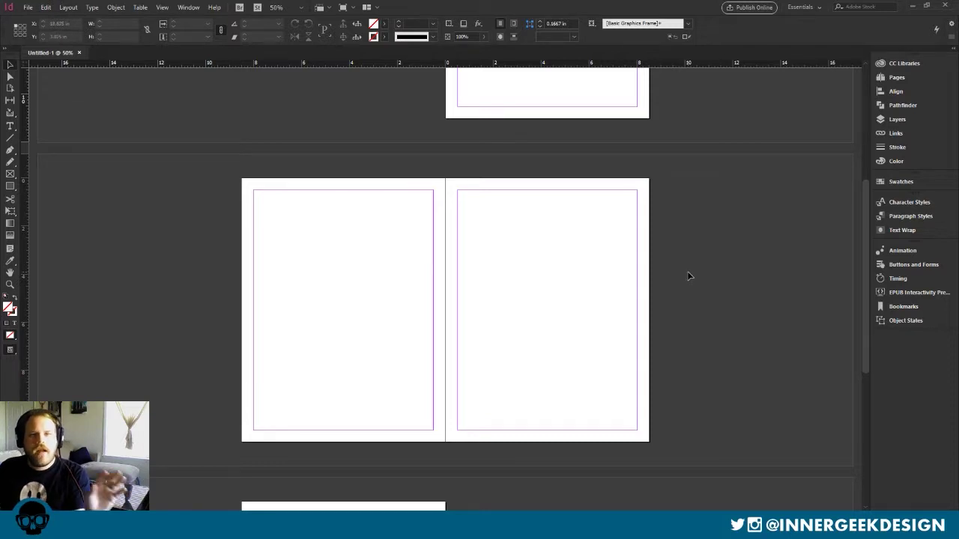
scroll(677, 256, "up", 3)
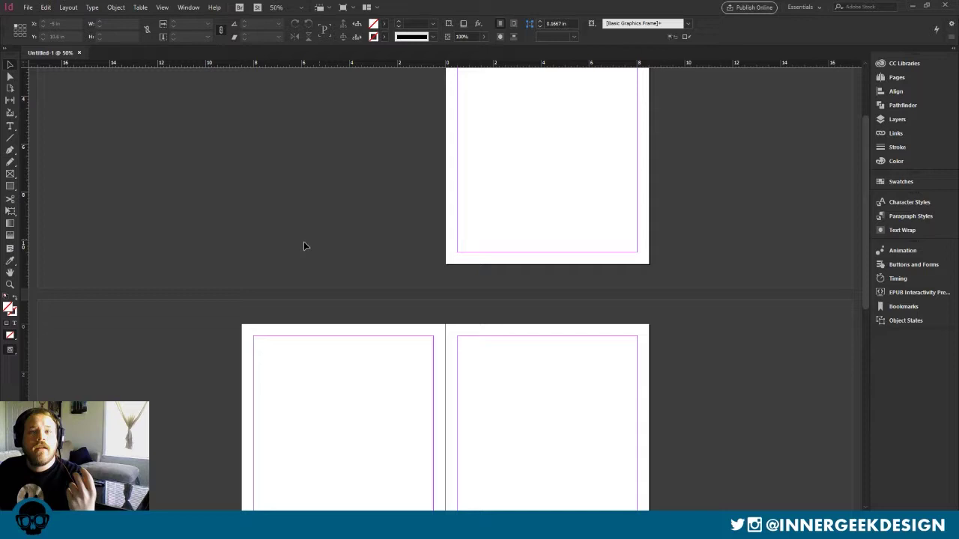
scroll(432, 271, "up", 2)
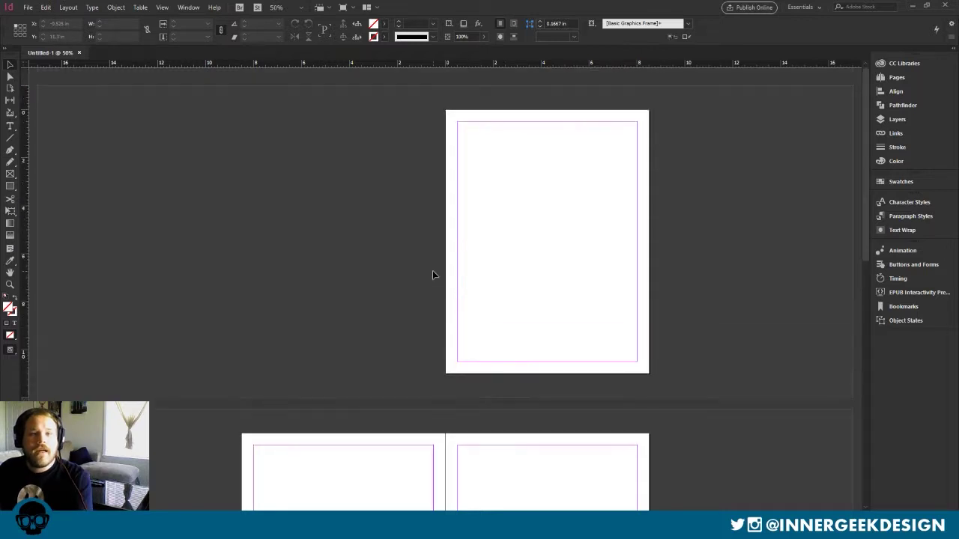
Set a linked 0.125 in bleed on all sides in Document Setup
left_click(27, 8)
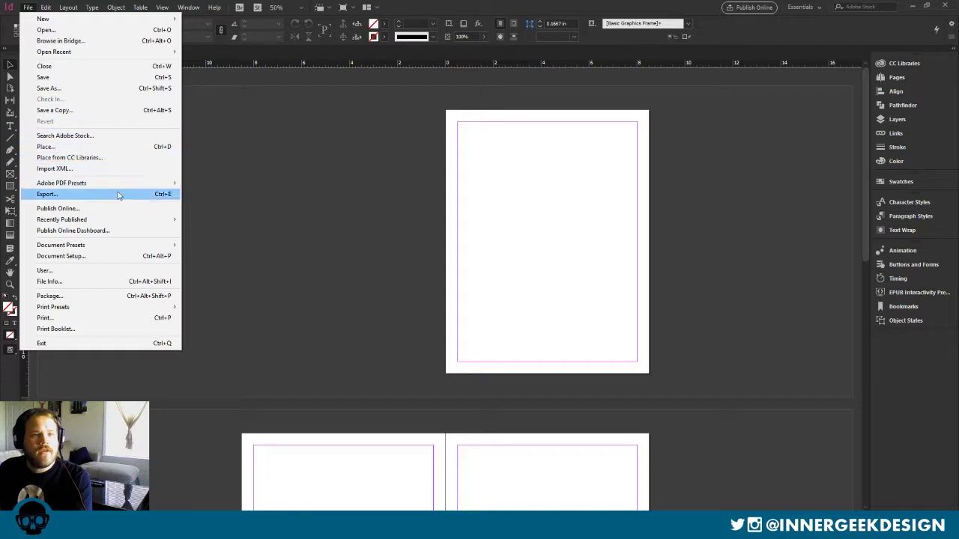
left_click(113, 259)
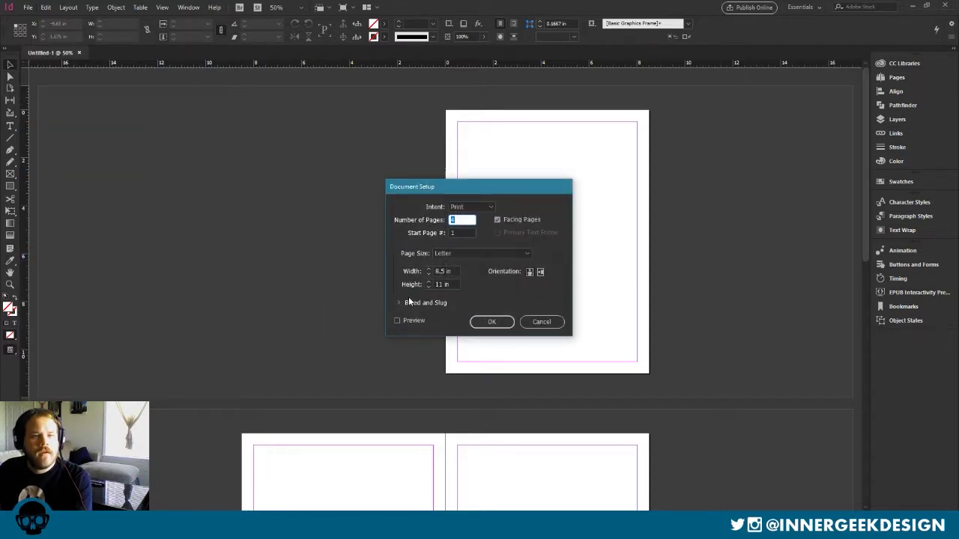
left_click(400, 304)
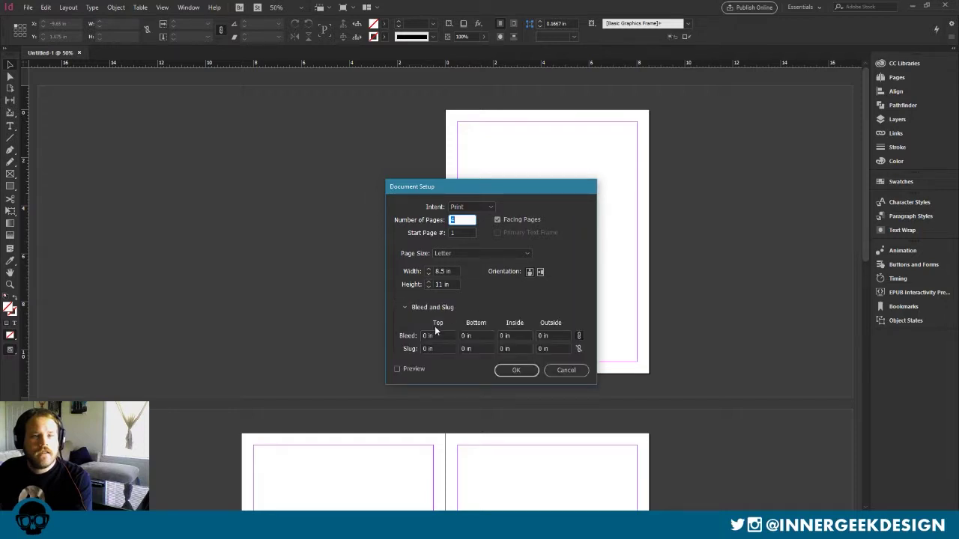
left_click_drag(440, 336, 412, 333)
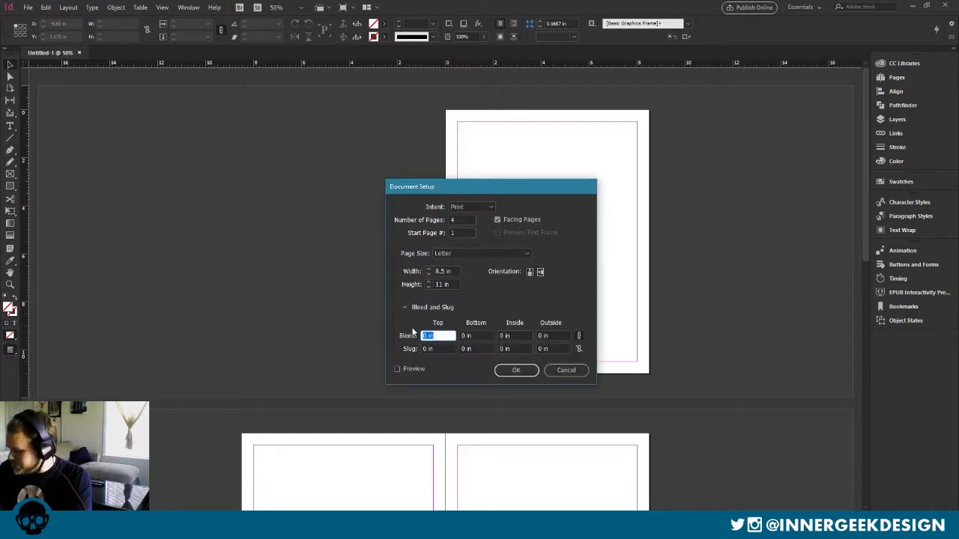
type("0.125")
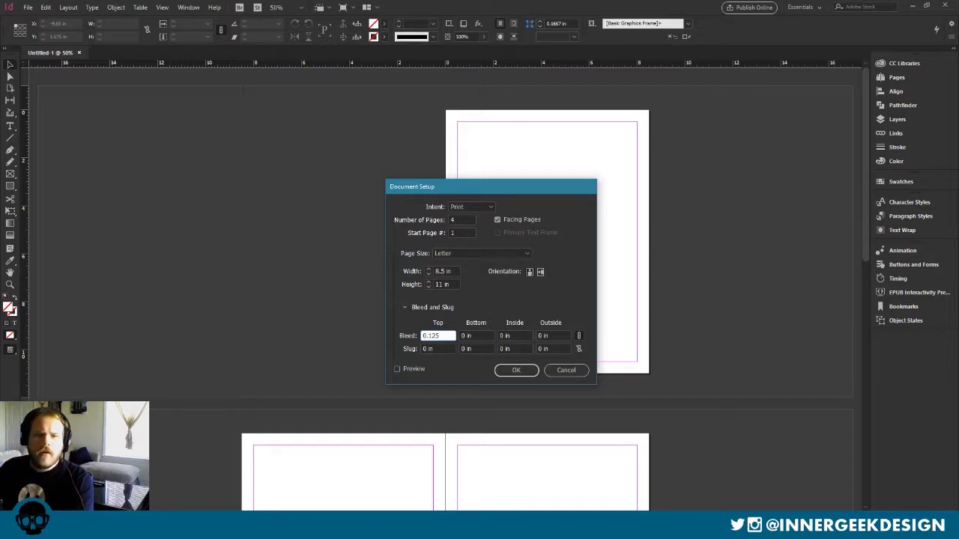
left_click(474, 345)
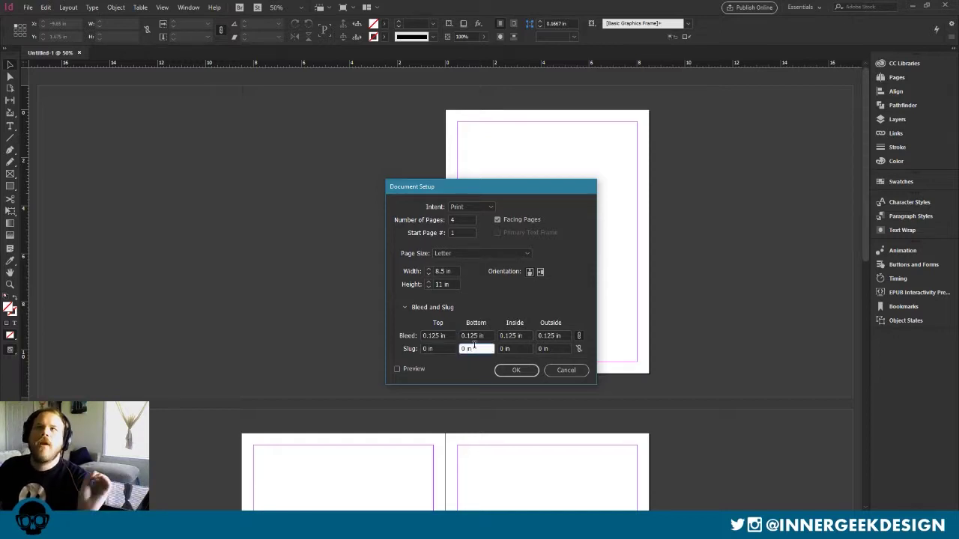
left_click(514, 373)
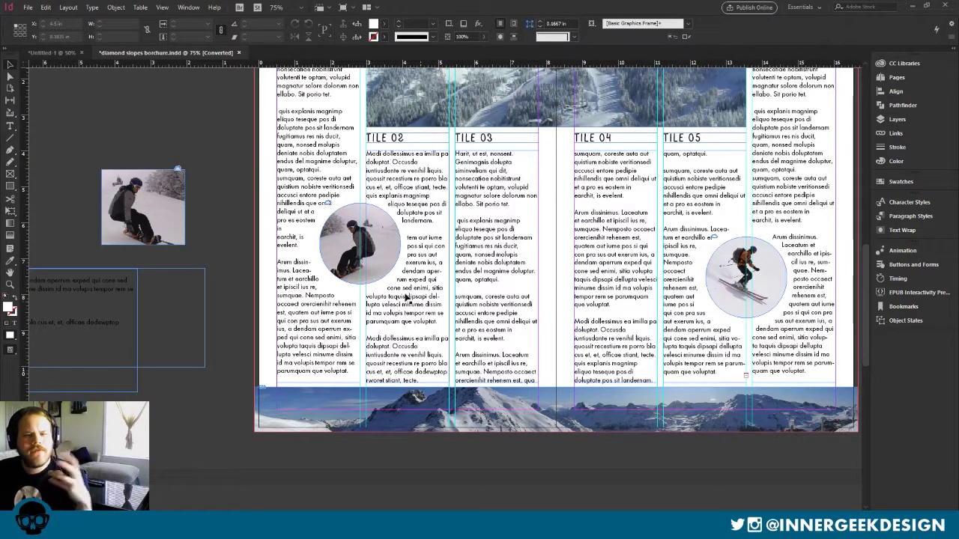
Scroll through the ski brochure's cover, tile spread and back page
scroll(385, 294, "up", 3)
scroll(383, 294, "up", 4)
scroll(364, 274, "up", 6)
scroll(366, 234, "up", 5)
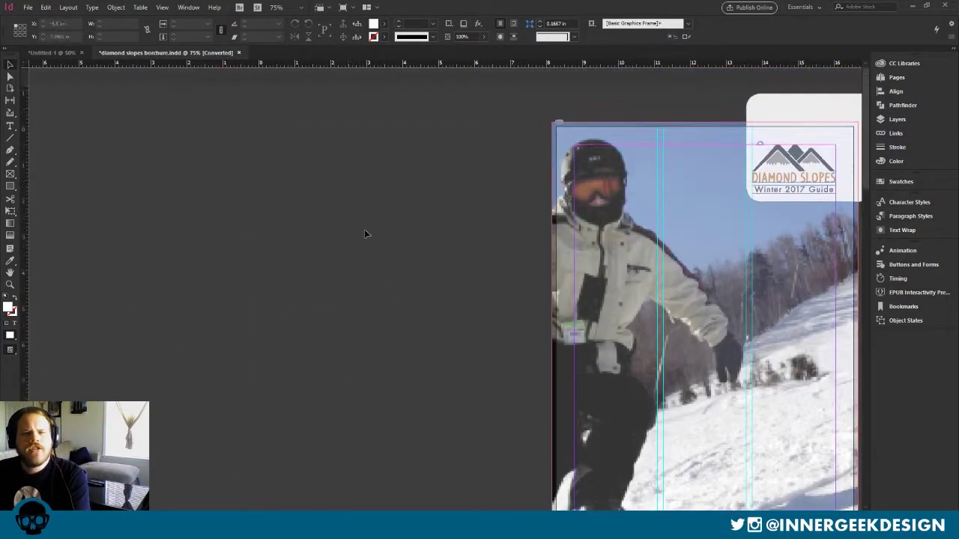
scroll(419, 248, "right", 3)
scroll(420, 247, "down", 1)
scroll(524, 247, "up", 1)
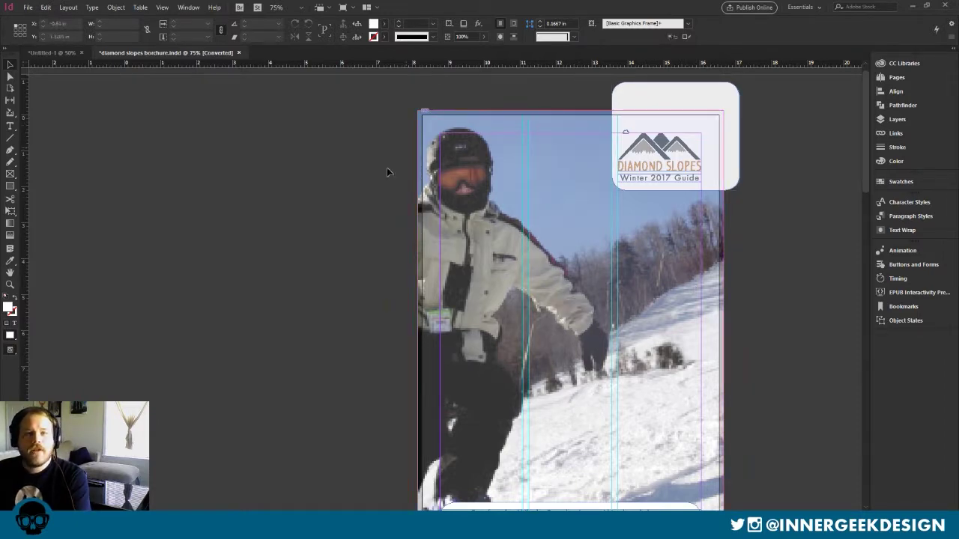
scroll(387, 225, "down", 5)
scroll(383, 247, "down", 4)
scroll(383, 247, "down", 5)
scroll(383, 248, "down", 5)
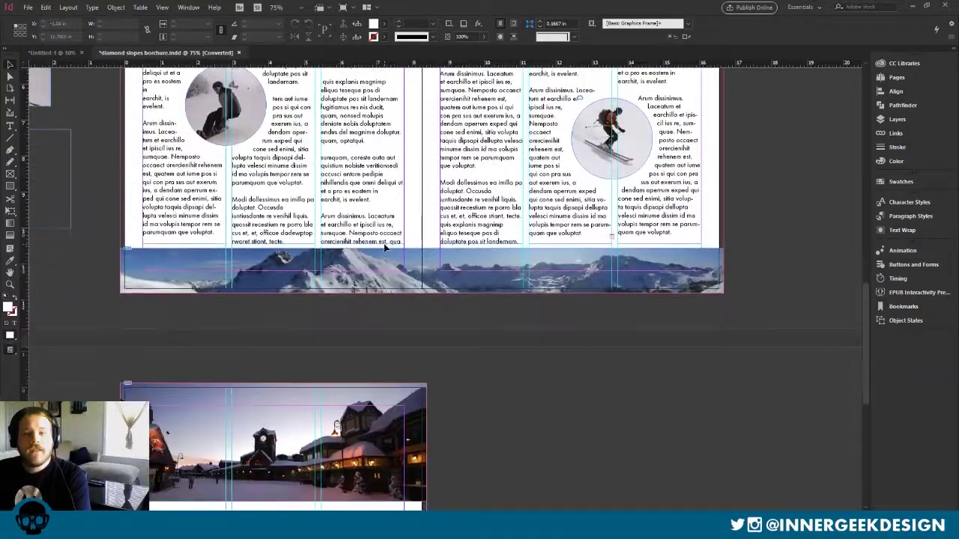
scroll(383, 248, "down", 3)
scroll(590, 313, "down", 2)
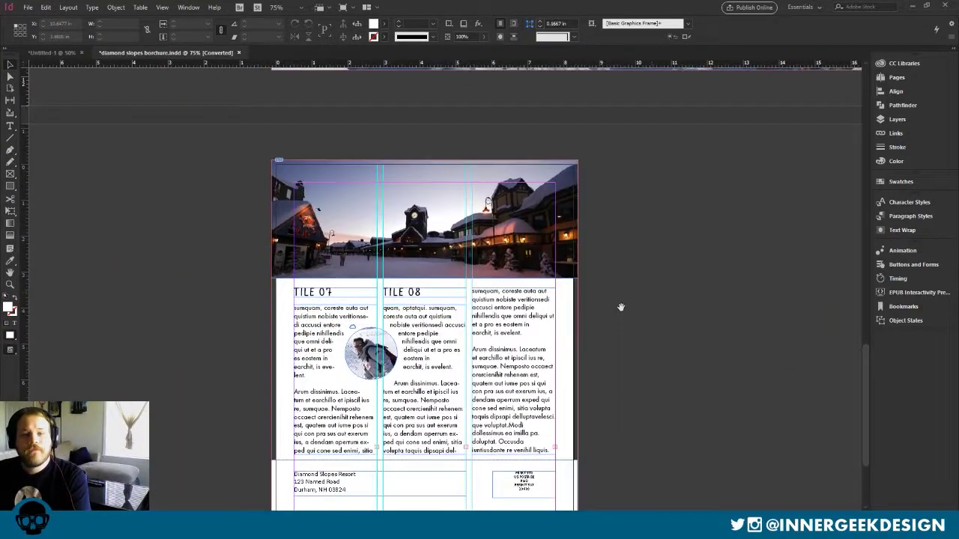
scroll(687, 247, "down", 3)
scroll(689, 254, "up", 6)
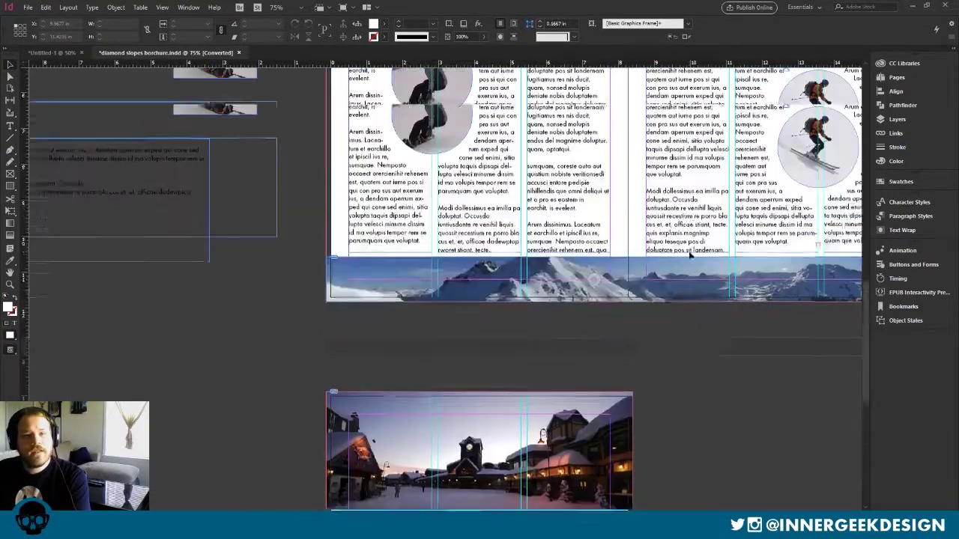
scroll(690, 255, "up", 5)
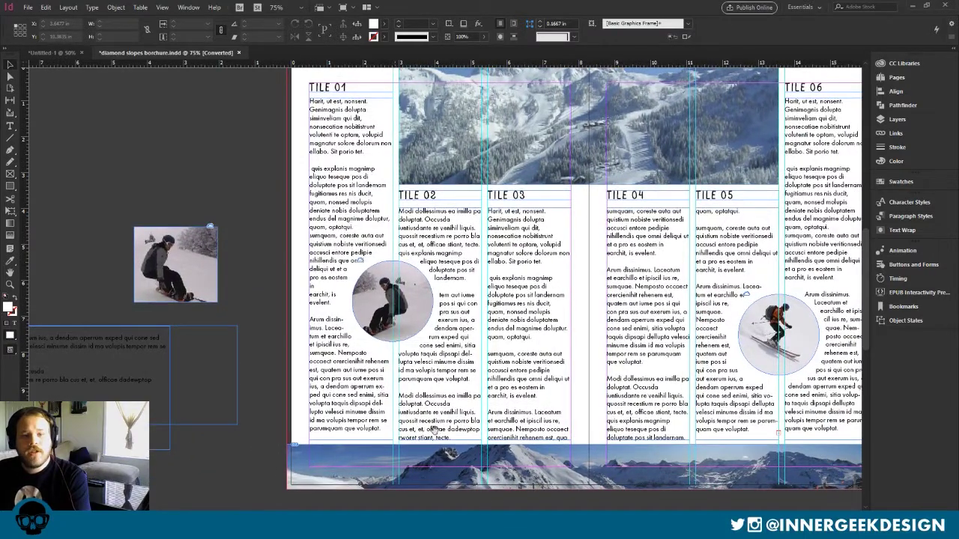
scroll(432, 427, "down", 1)
scroll(433, 428, "right", 2)
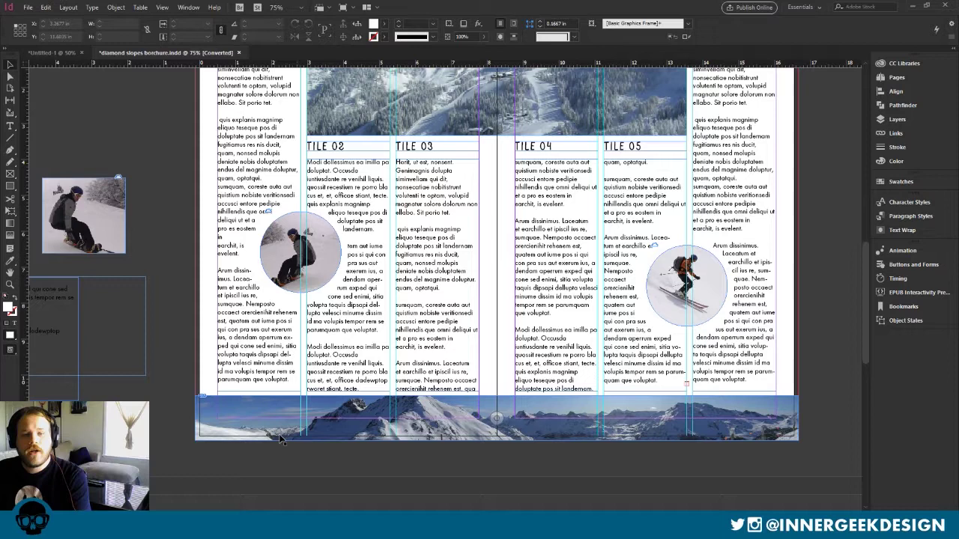
scroll(655, 475, "up", 5)
left_click(64, 54)
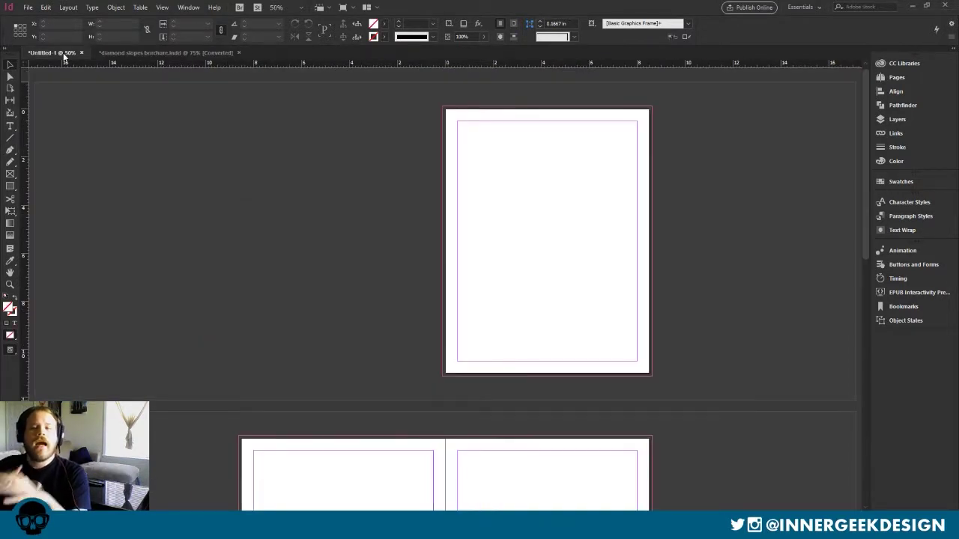